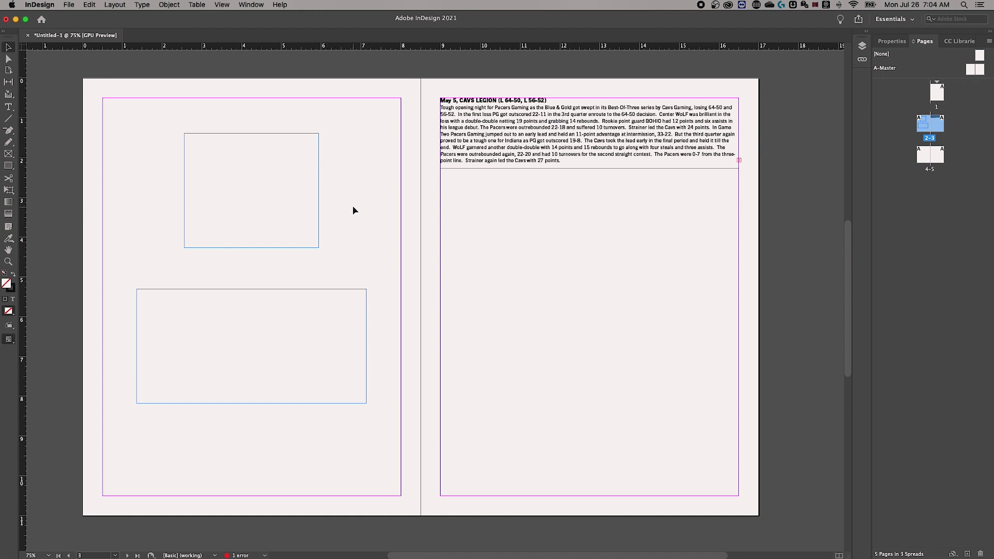
Delete the lower empty frame on the left page, keeping the upper empty frame.
left_click_drag(353, 211, 224, 349)
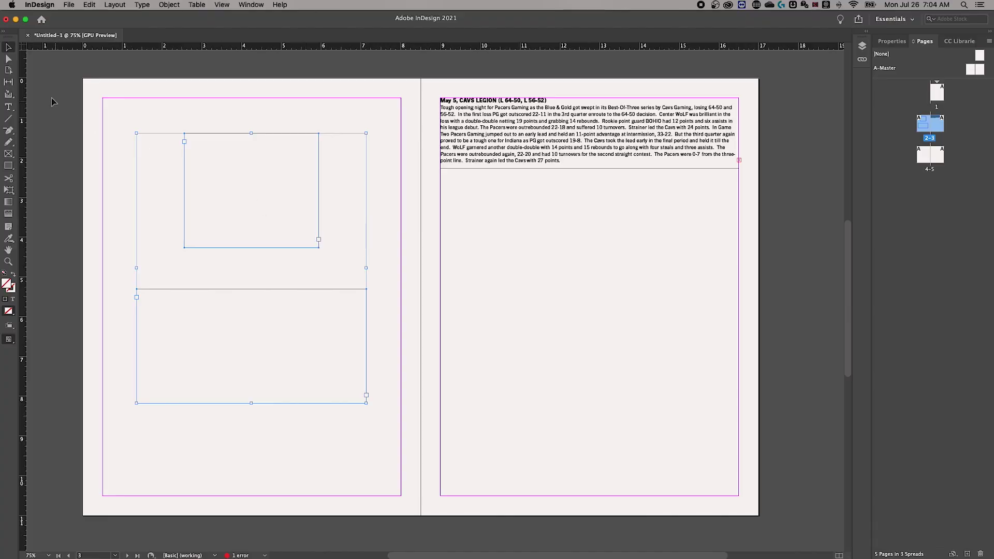
left_click(139, 108)
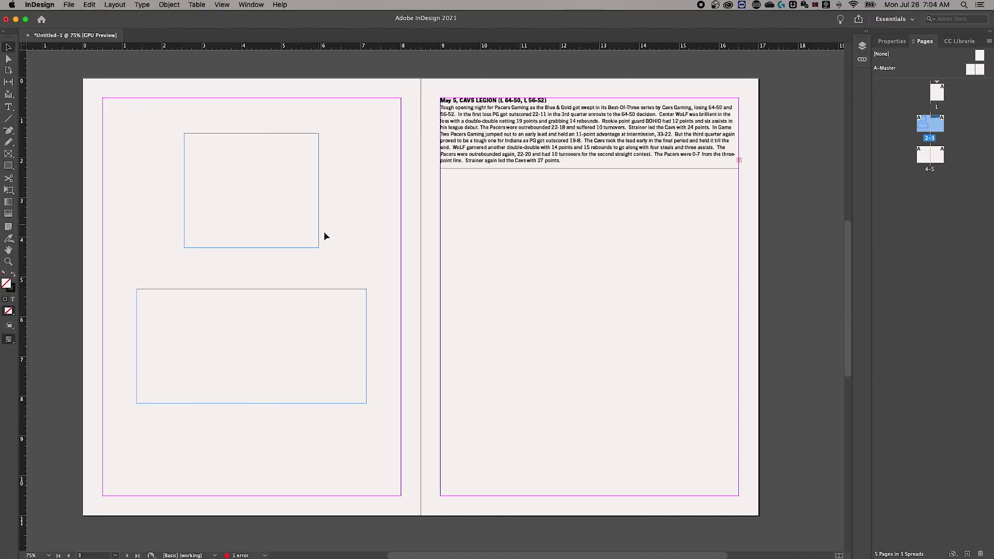
left_click(319, 245)
key("i")
key("v")
left_click(140, 300)
left_click(228, 155)
left_click(177, 324)
key("BackSpace")
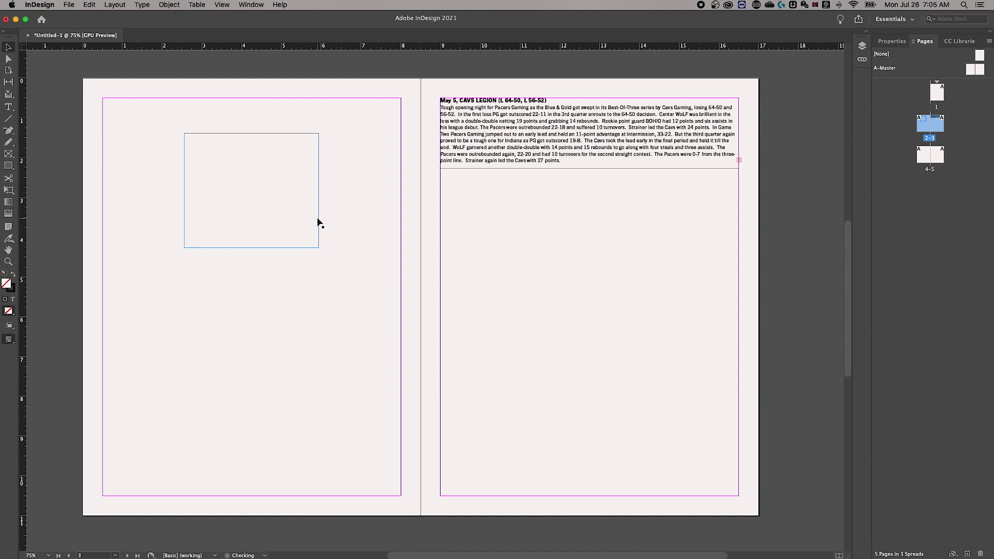
left_click(313, 221)
Draw a frame across the left page's lower half, undo it, then place a frame filling that half.
key("m")
mouse_move(120, 297)
left_mouse_down()
mouse_move(417, 430)
mouse_move(383, 428)
left_mouse_up()
key("v")
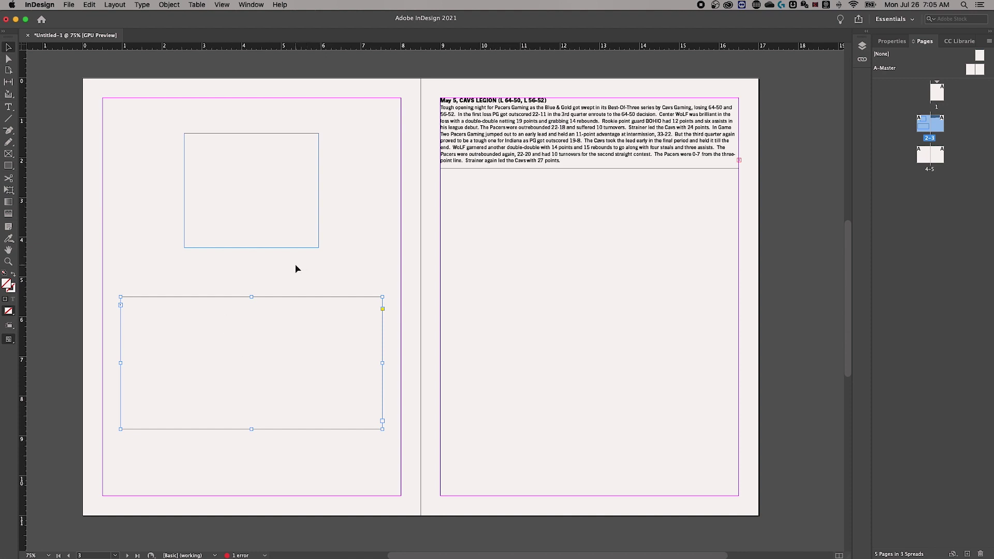
key("super+z")
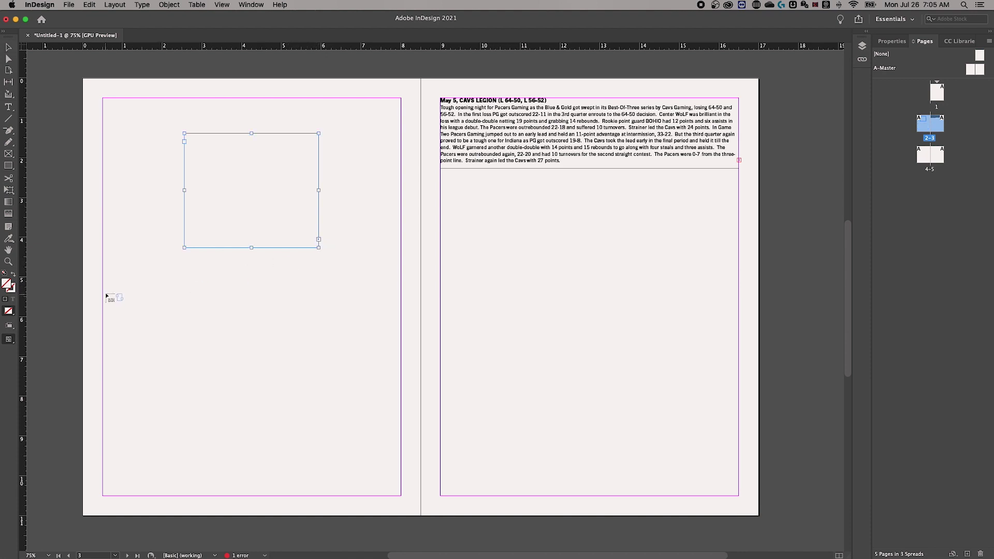
left_click(124, 290)
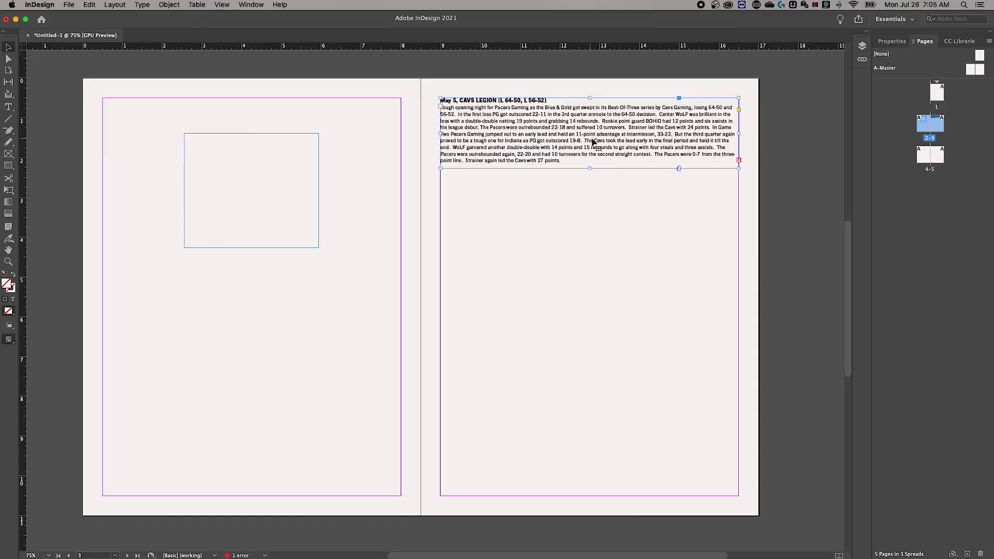
Load the overset recap story from the right-page frame's red out-port.
left_click(739, 161)
key("super+y")
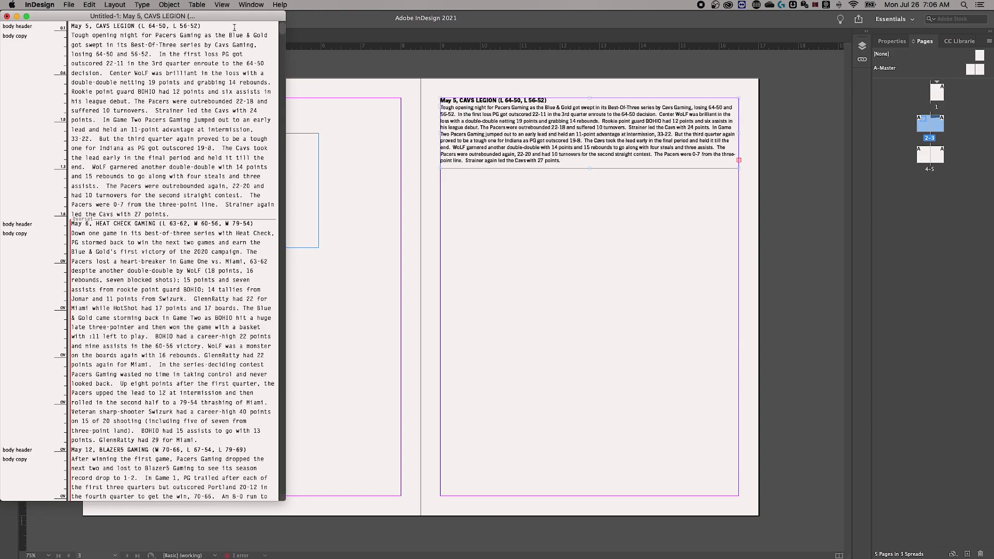
left_click_drag(238, 16, 258, 16)
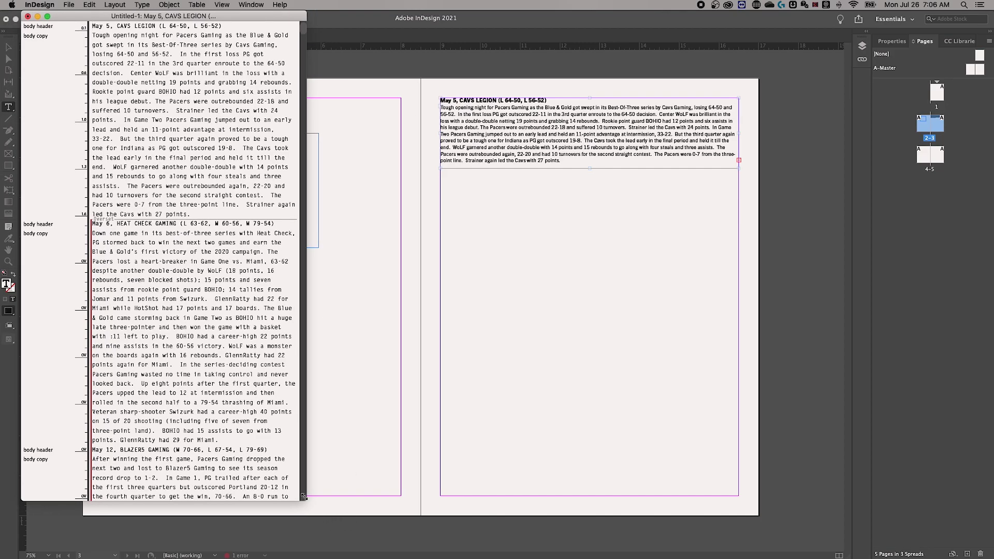
left_click_drag(304, 498, 802, 485)
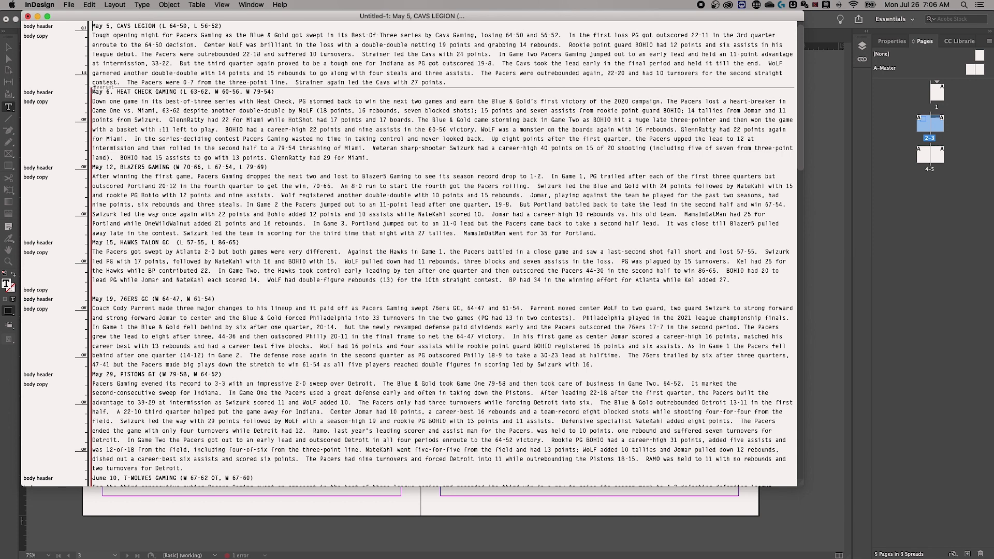
left_click_drag(96, 92, 348, 388)
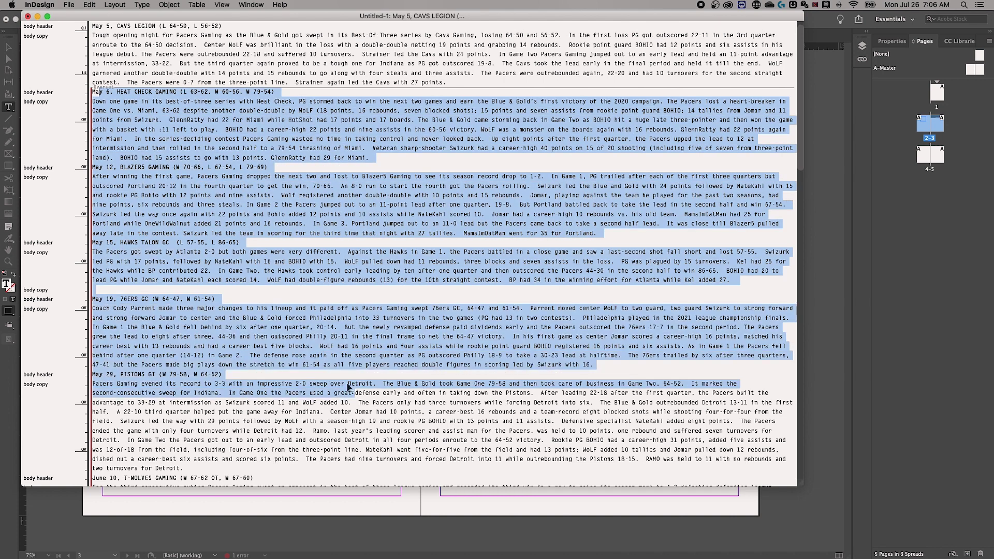
left_click(29, 17)
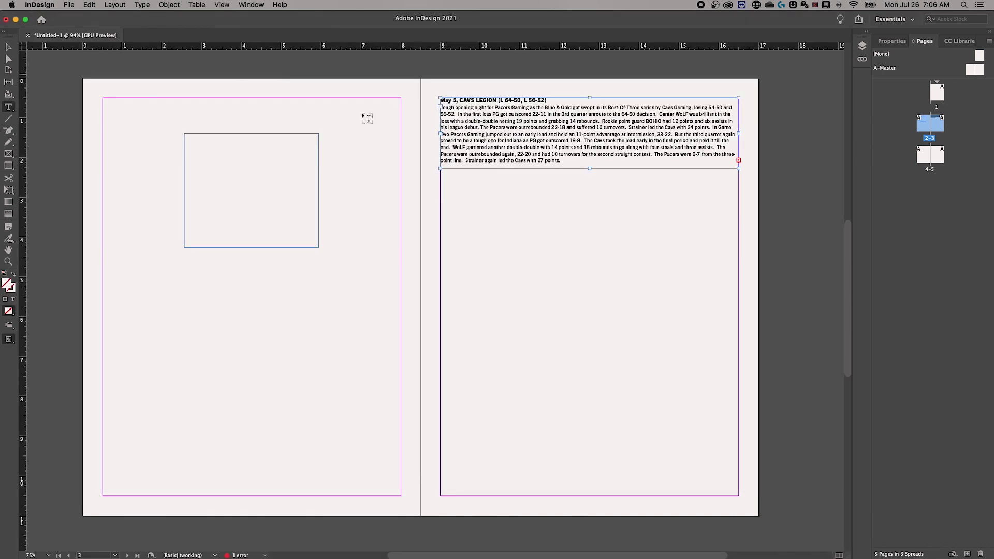
Load the overset text, try threaded frames below the May 5 frame, and undo each placement.
left_click(9, 47)
left_click(739, 161)
left_click(441, 189)
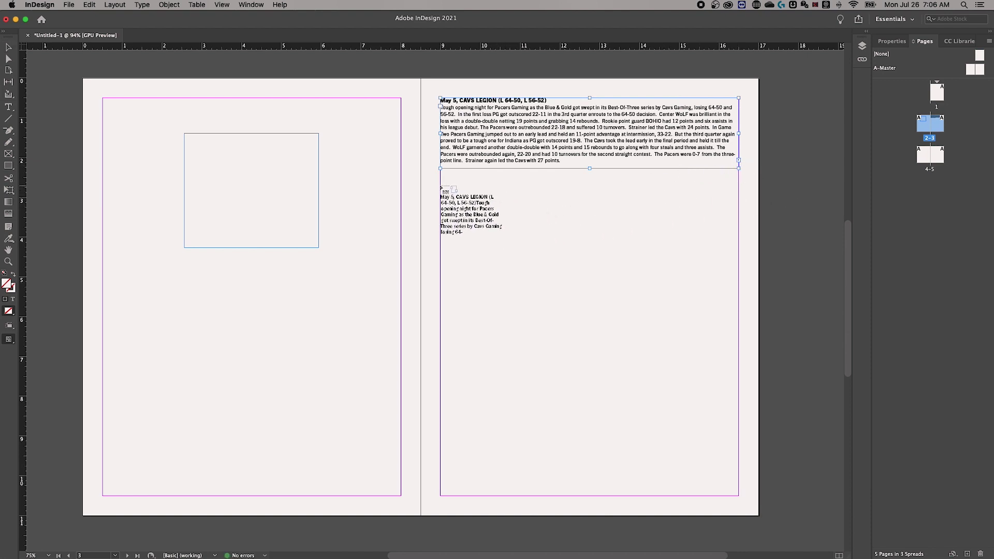
left_click_drag(441, 188, 740, 360)
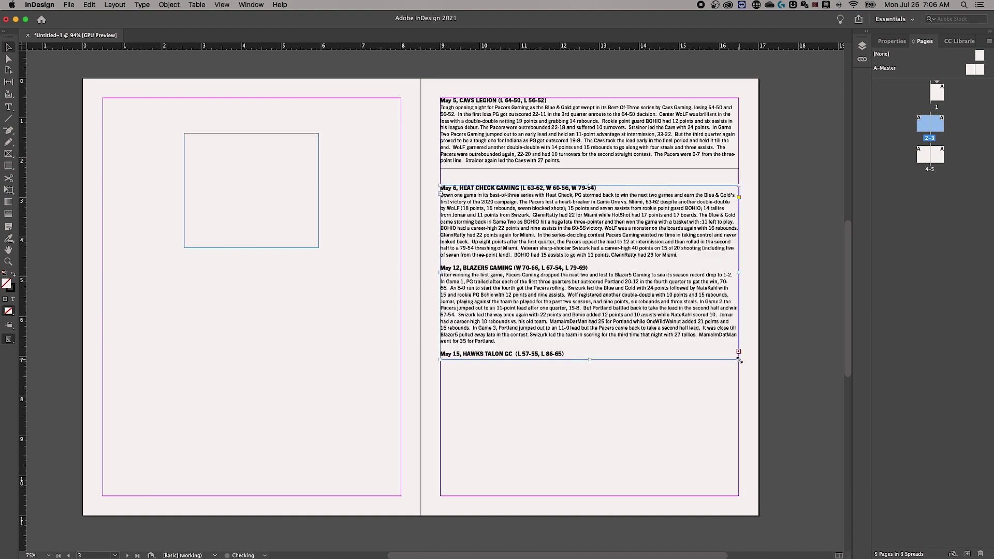
key("super+z")
left_click(441, 187)
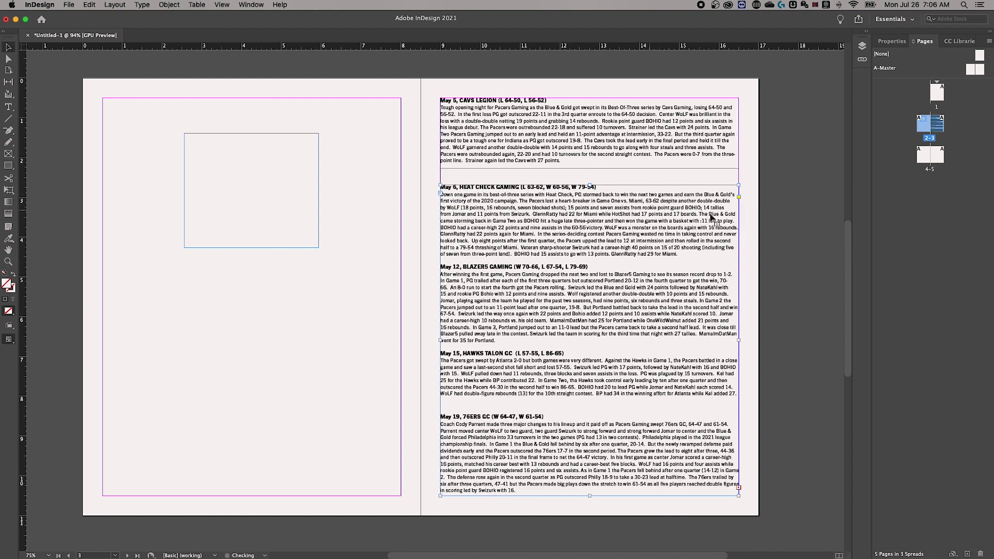
key("super+z")
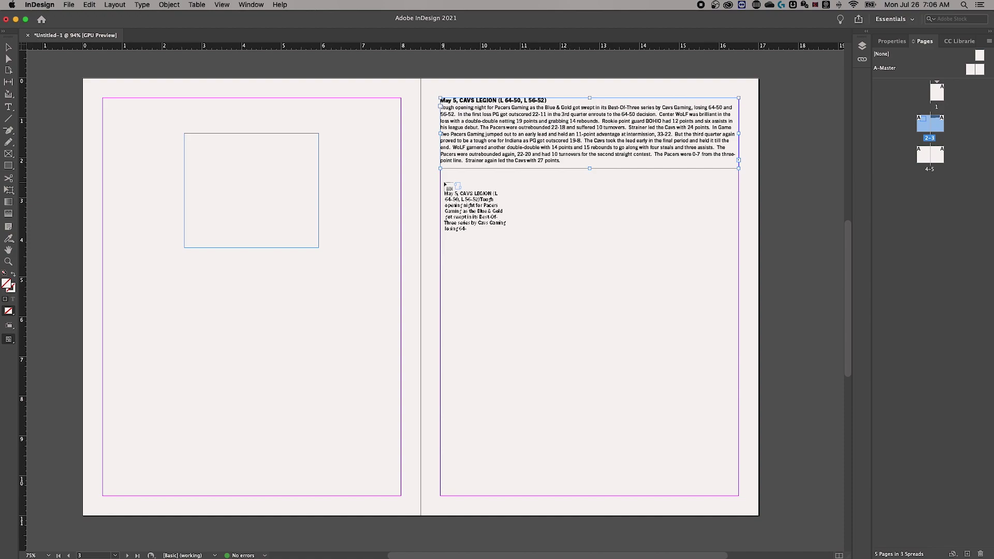
left_click(441, 187, "shift")
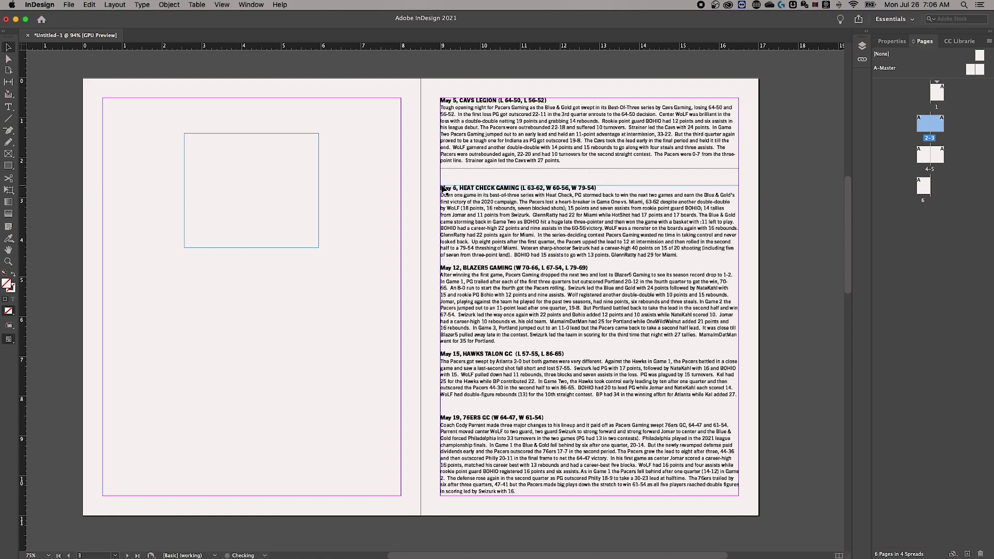
scroll(435, 207, "down", 5)
scroll(434, 207, "down", 5)
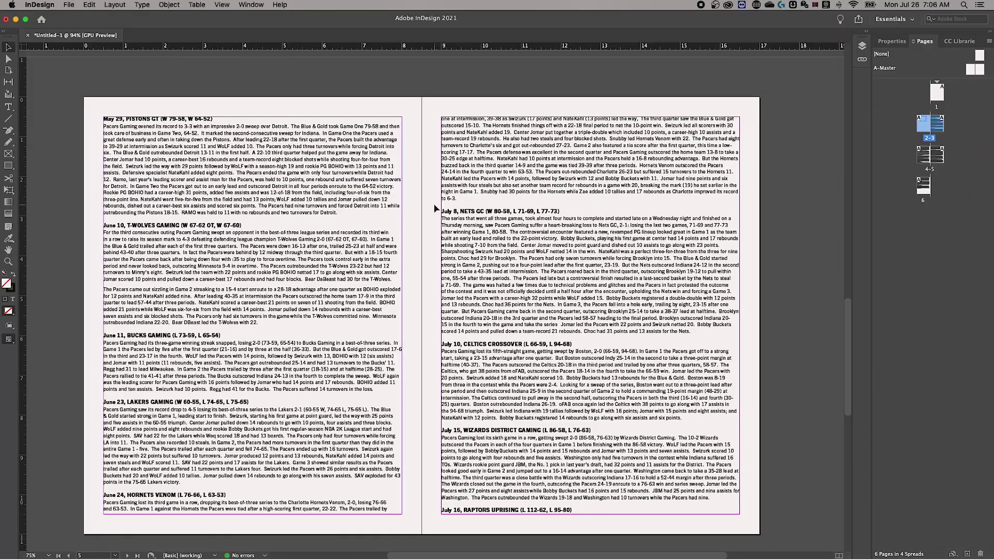
scroll(434, 207, "down", 2)
scroll(434, 208, "down", 10)
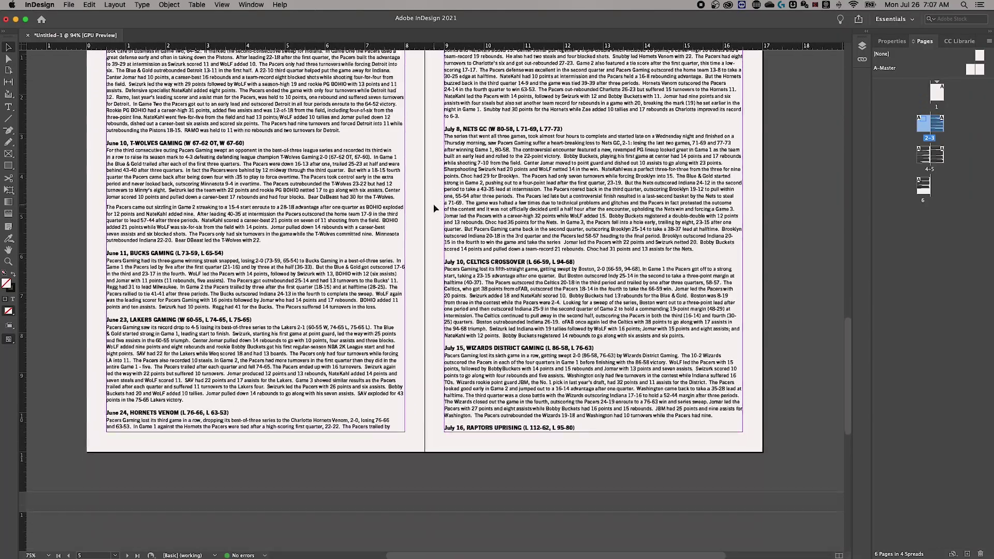
scroll(434, 208, "down", 3)
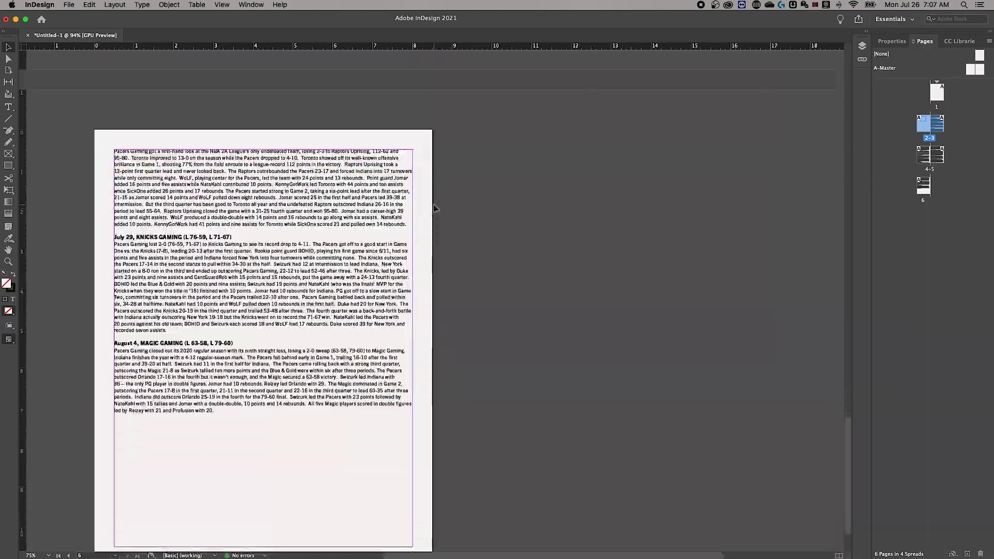
scroll(433, 204, "up", 20)
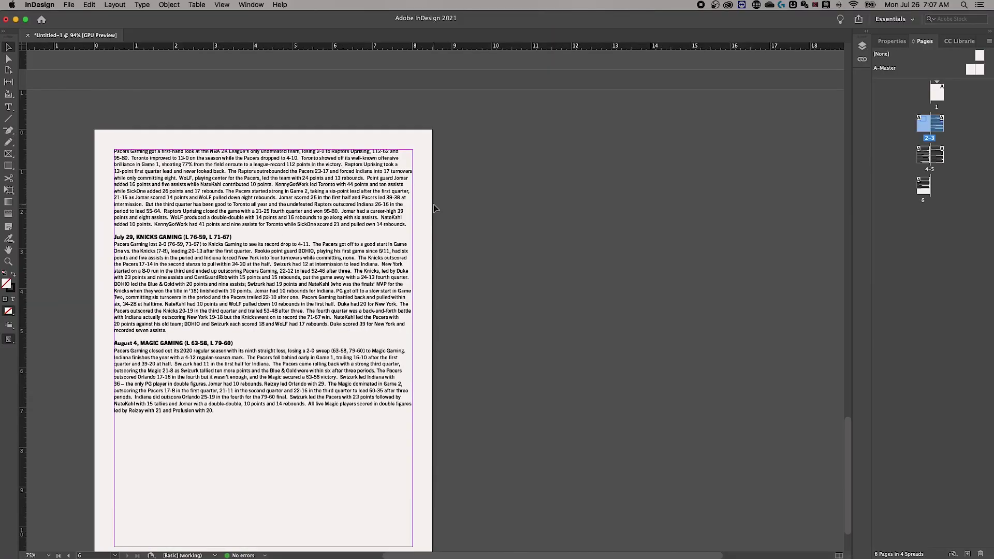
scroll(435, 209, "up", 6)
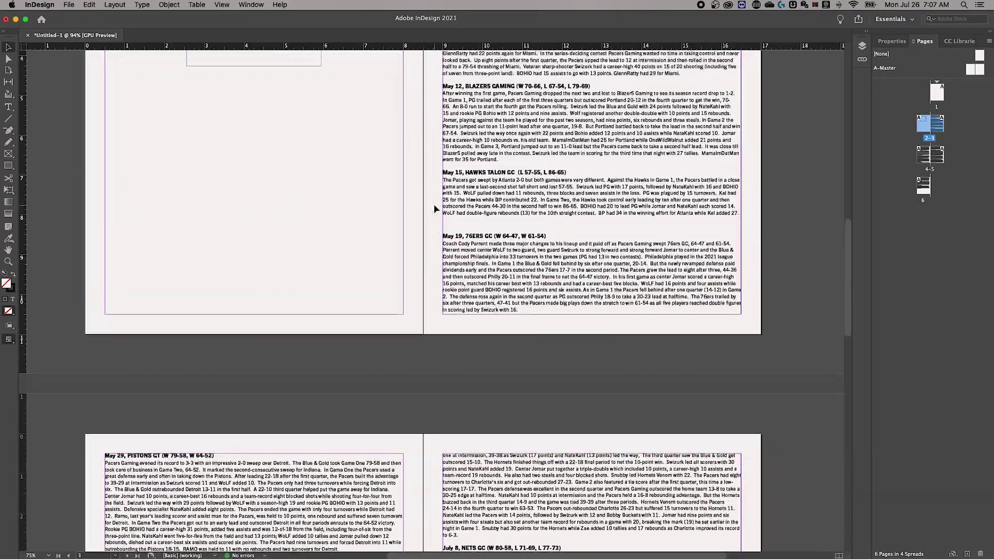
left_click(477, 179)
double_click(470, 167)
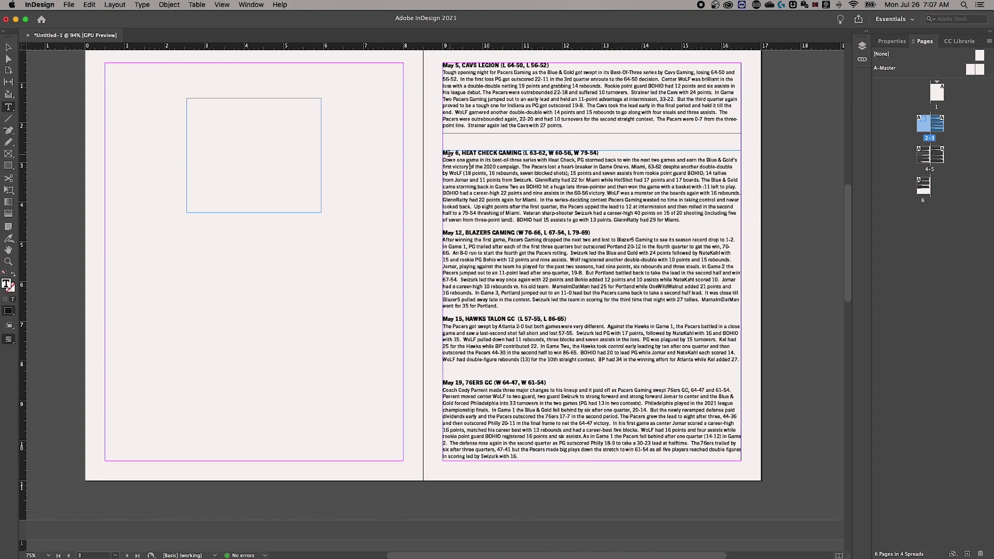
left_click(445, 152)
key("Return")
key("Return")
key("Return")
key("Return")
key("Return")
key("Return")
key("Return")
key("Return")
key("Return")
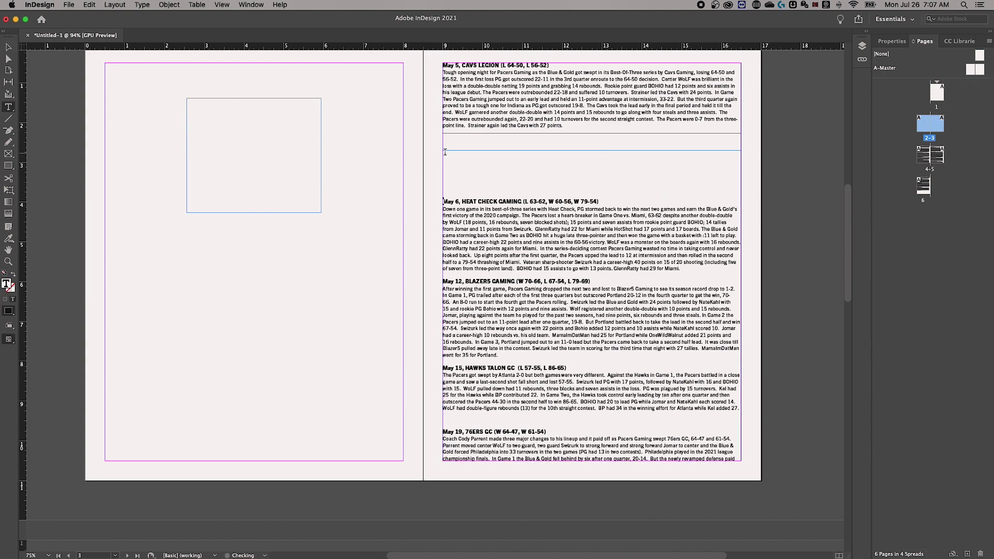
scroll(453, 154, "down", 3)
scroll(453, 153, "down", 6)
key("Return")
key("Return")
key("Return")
key("Return")
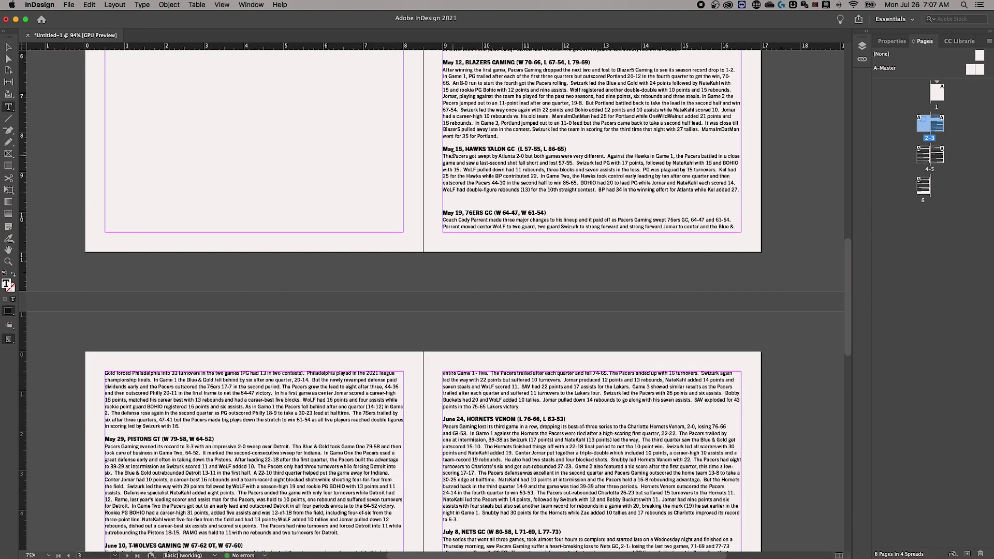
key("Return")
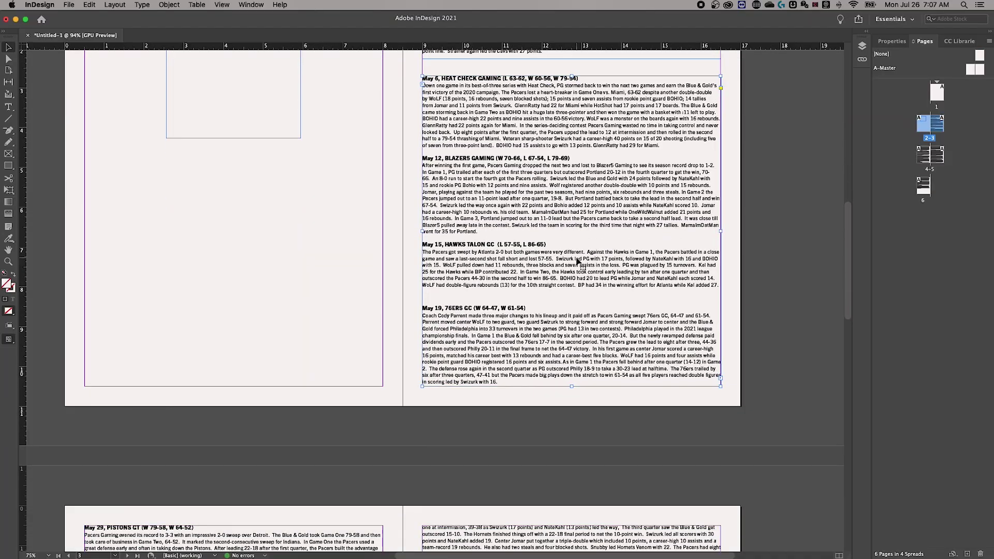
Shorten the May 6 frame from its top and thread a new text frame into the gap above.
left_click_drag(566, 47, 572, 208)
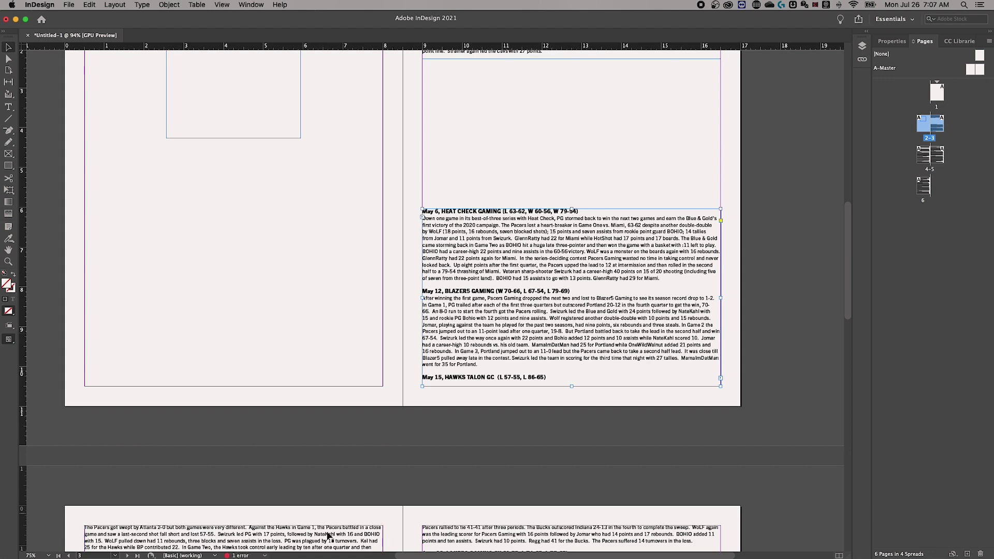
scroll(463, 171, "up", 4)
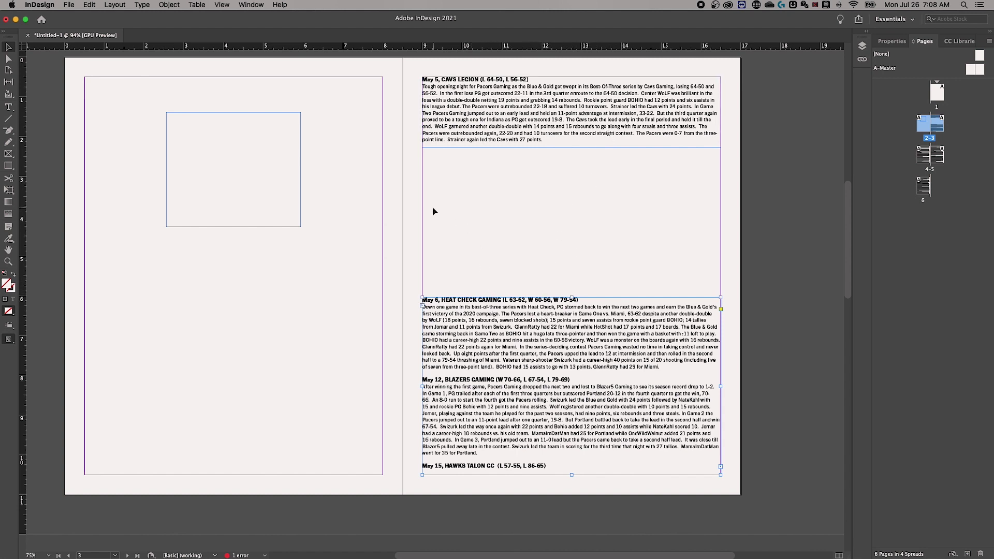
left_click(422, 307)
left_click_drag(422, 180, 694, 251)
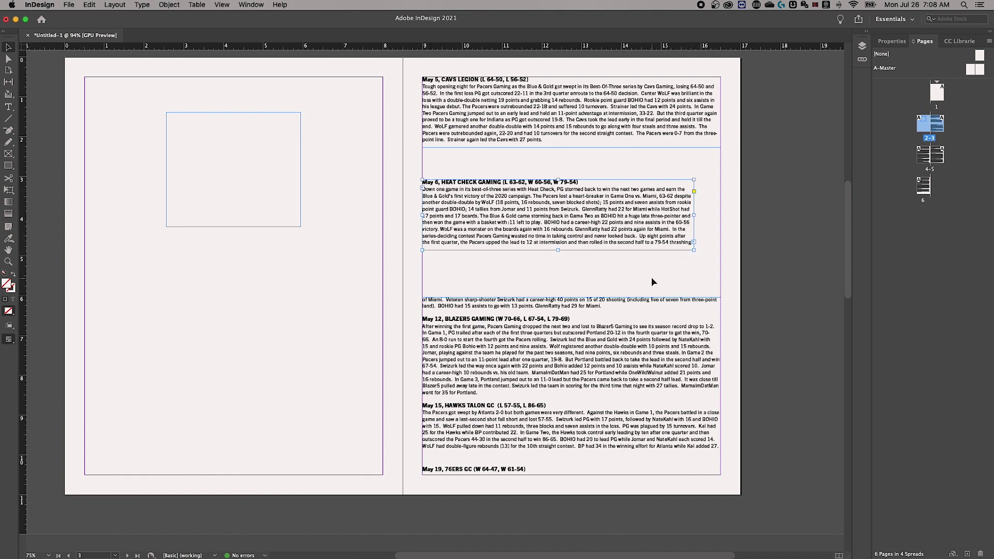
scroll(651, 277, "down", 1)
Delete the lower Blazers and Hawks frame on page 3, then select the continuing page-4 frame.
scroll(651, 277, "down", 10)
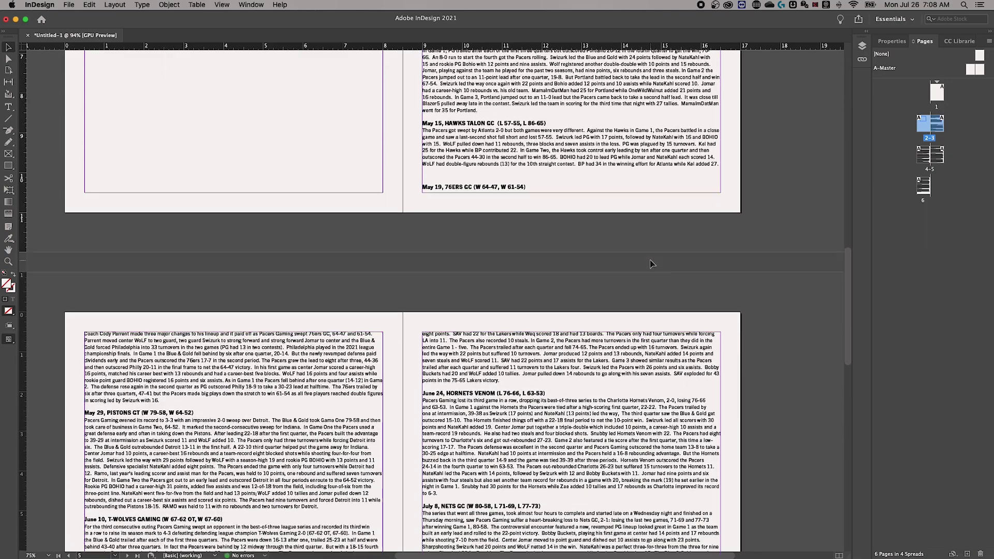
scroll(651, 264, "up", 15)
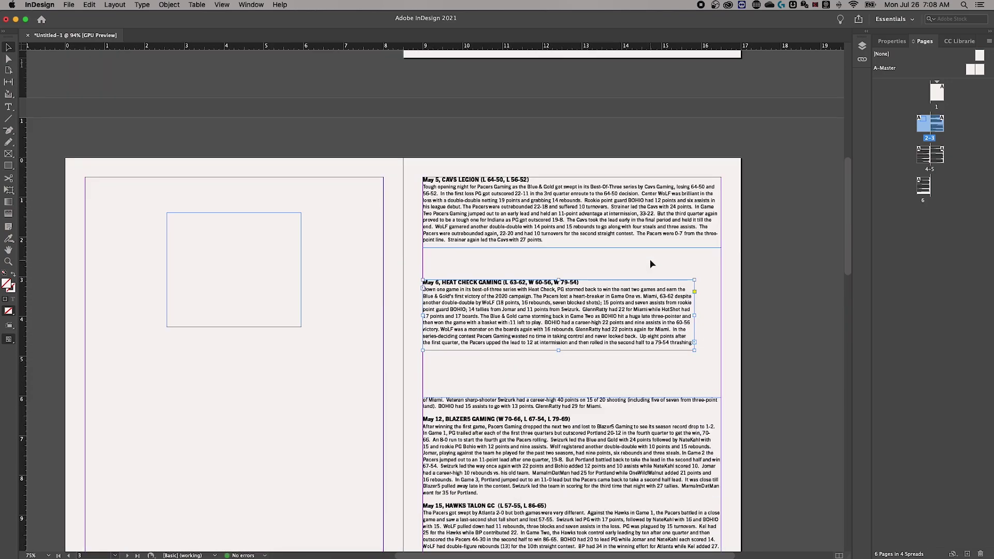
left_click(526, 460)
key("Delete")
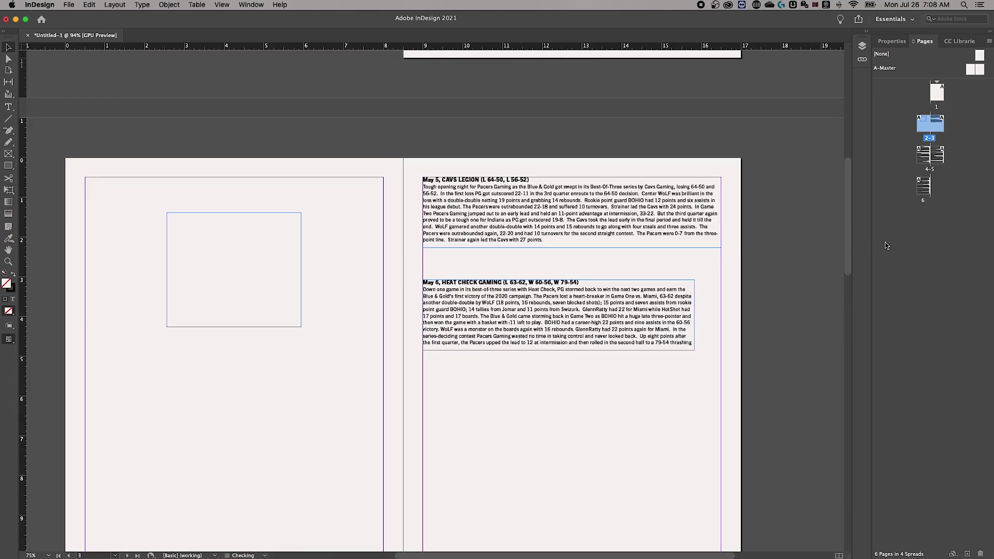
left_click_drag(849, 246, 846, 304)
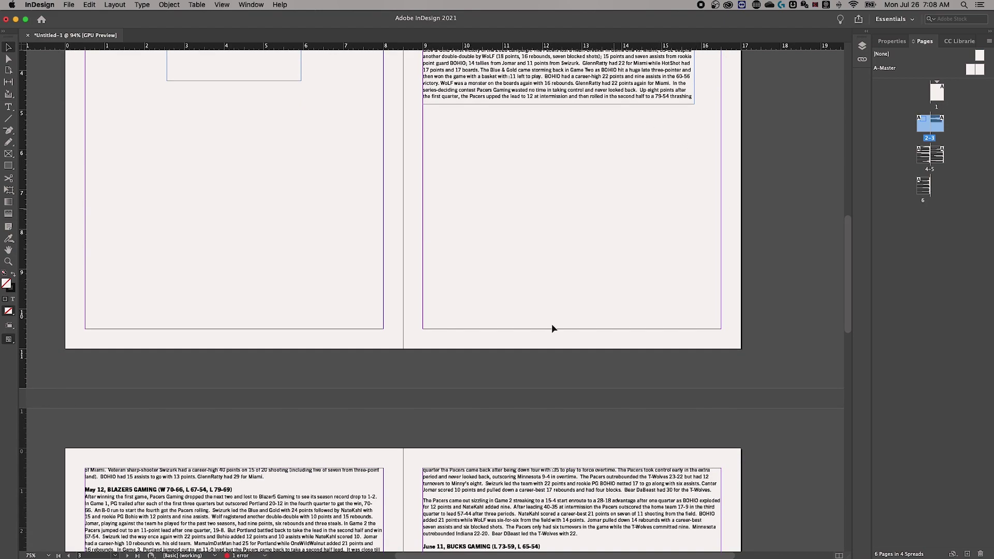
left_click(161, 500)
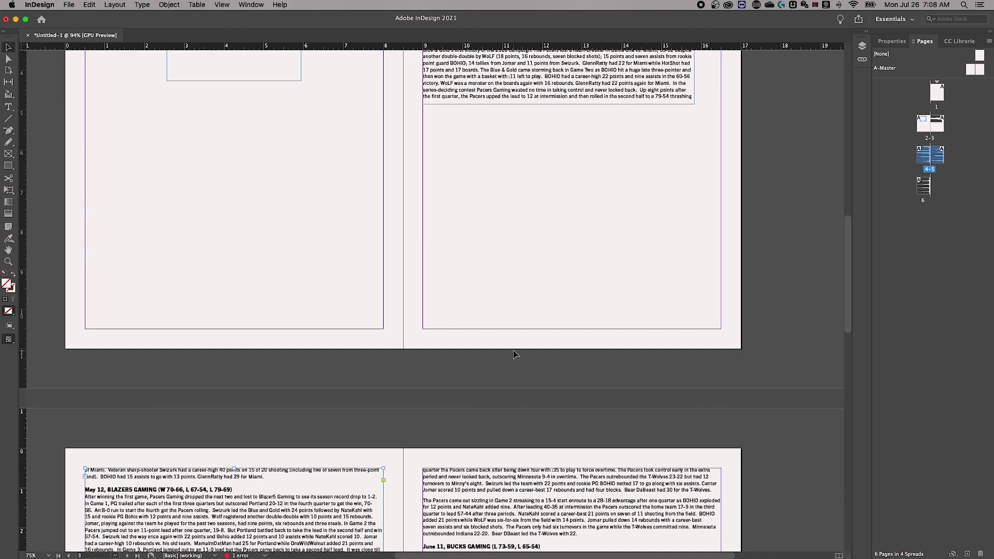